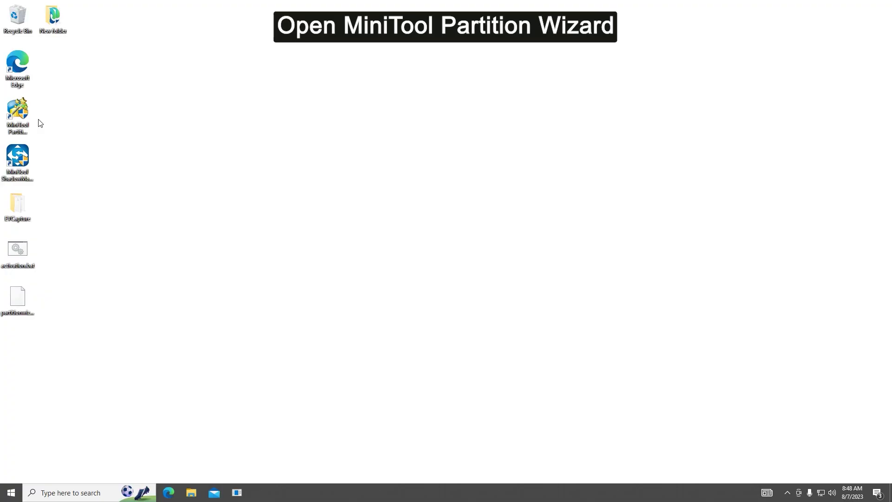
Step: Launch MiniTool and run Check File System on K: with 'Check & fix detected errors' enabled
{"action": "double_click", "coordinate": [29, 119]}
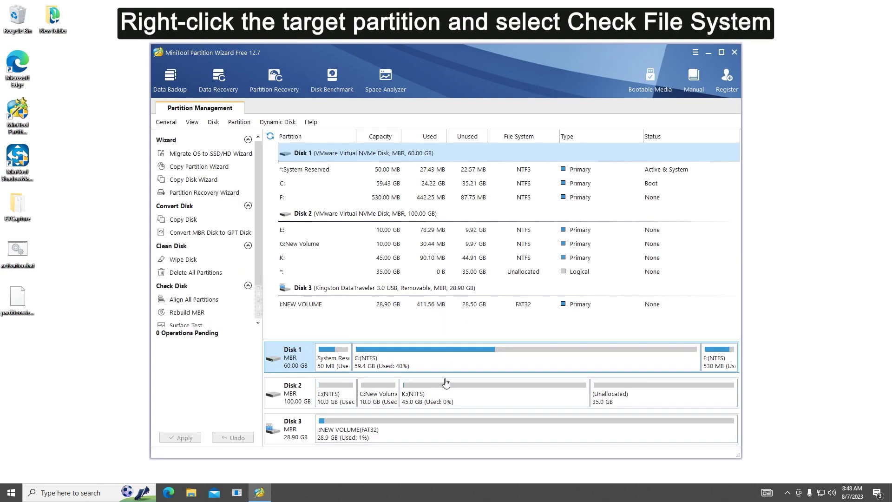
{"action": "left_click", "coordinate": [432, 396]}
{"action": "right_click", "coordinate": [431, 396]}
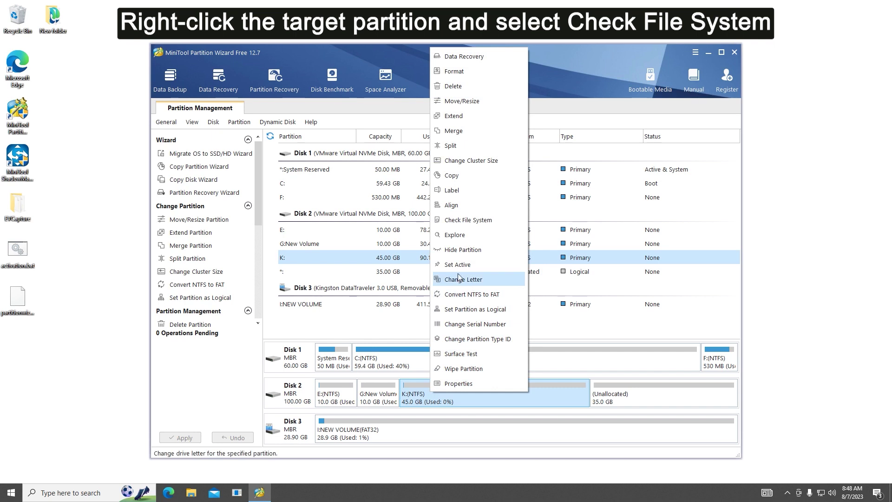
{"action": "left_click", "coordinate": [491, 222]}
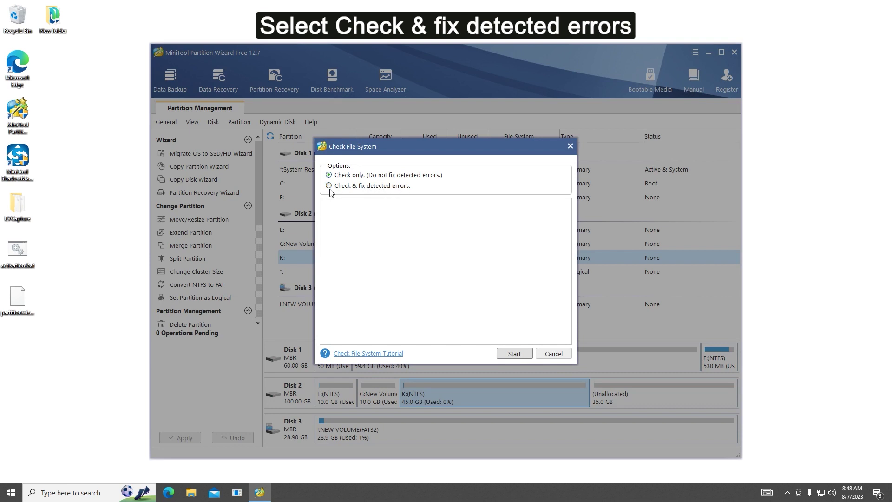
{"action": "left_click", "coordinate": [329, 186]}
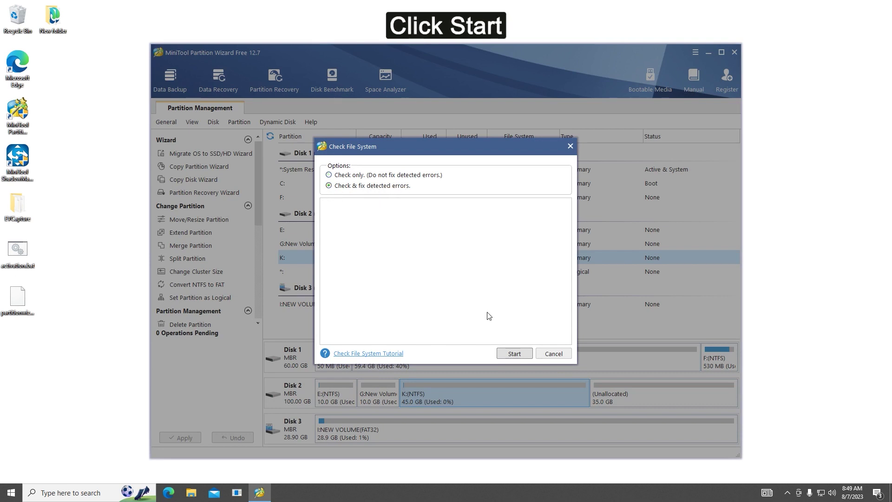
{"action": "left_click", "coordinate": [514, 354]}
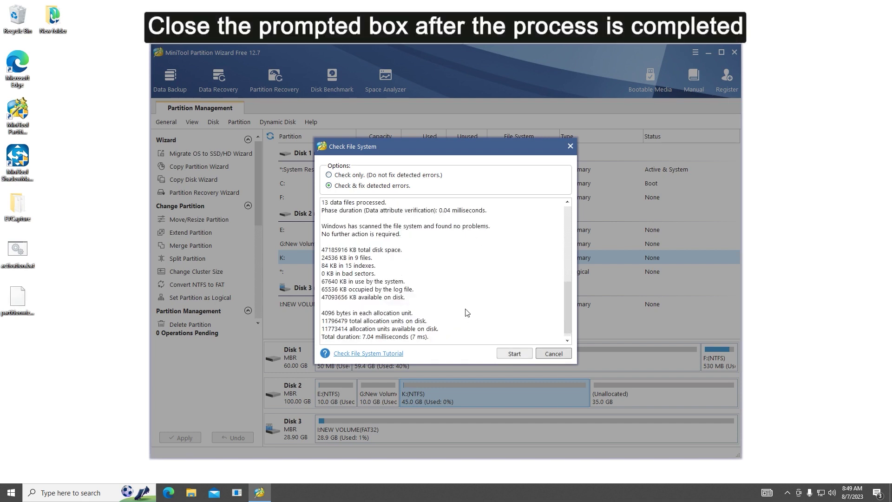
{"action": "left_click", "coordinate": [570, 146]}
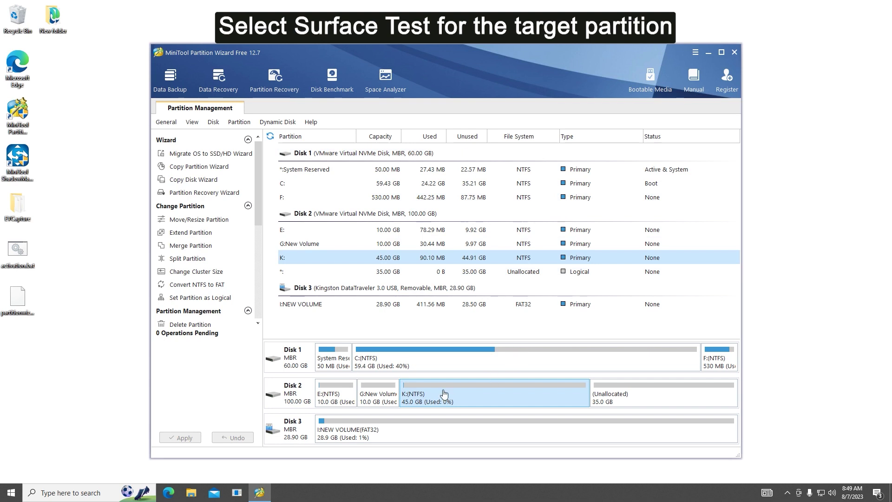
Step: Run a Surface Test on partition K:, which finds 0 errors
{"action": "right_click", "coordinate": [442, 389]}
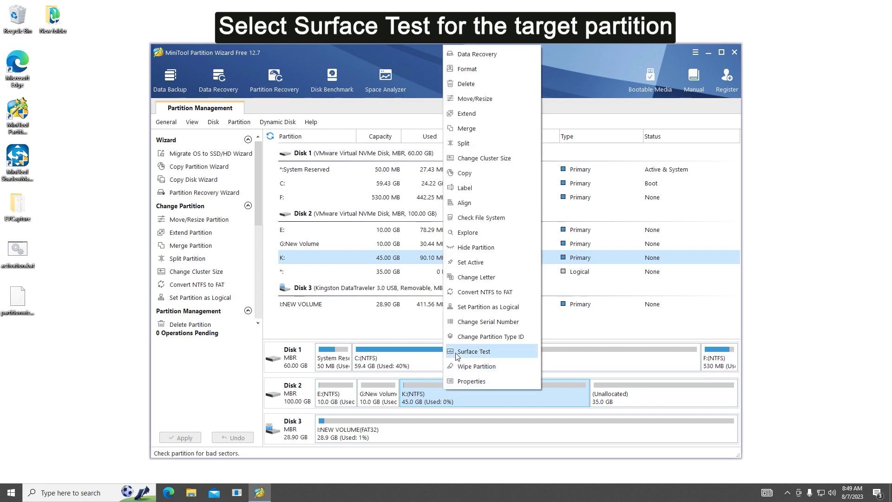
{"action": "left_click", "coordinate": [494, 352]}
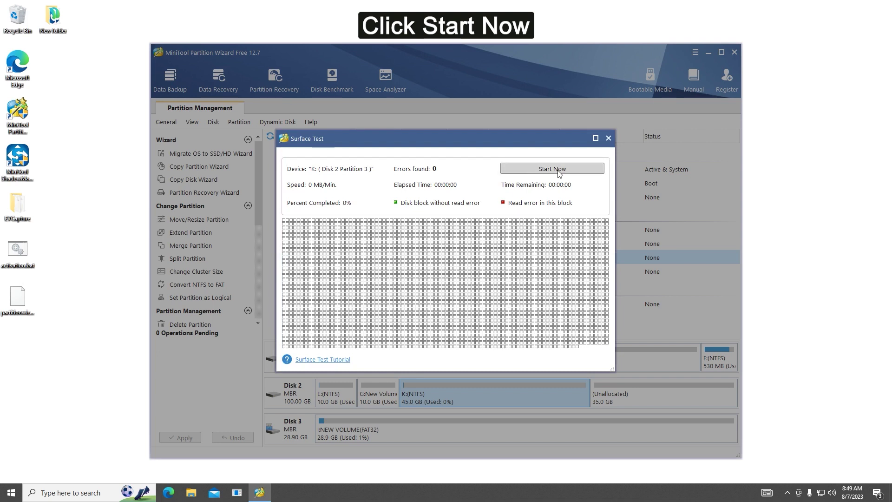
{"action": "left_click", "coordinate": [567, 175]}
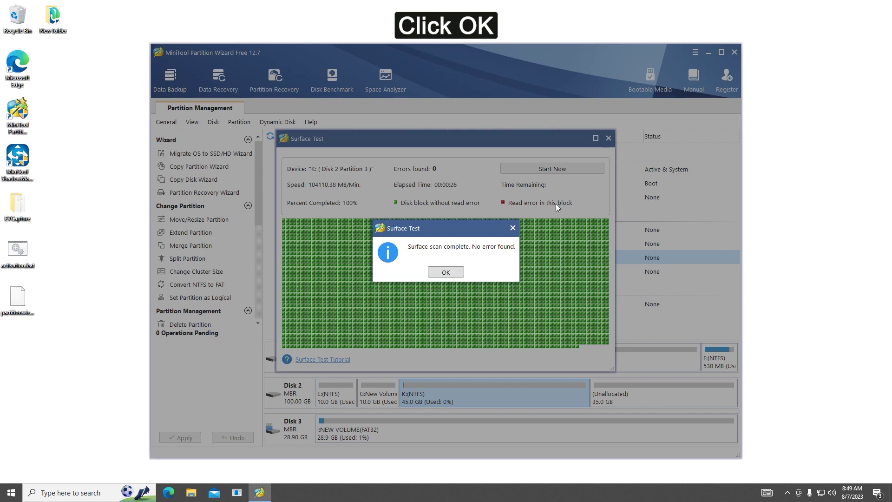
{"action": "left_click", "coordinate": [455, 273]}
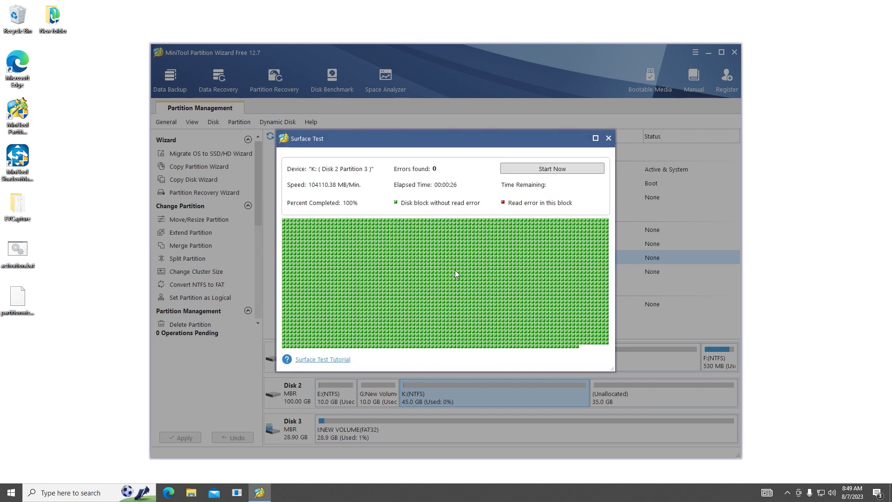
Step: Close the Surface Test window, confirming Yes, and quit MiniTool Partition Wizard
{"action": "left_click", "coordinate": [609, 138]}
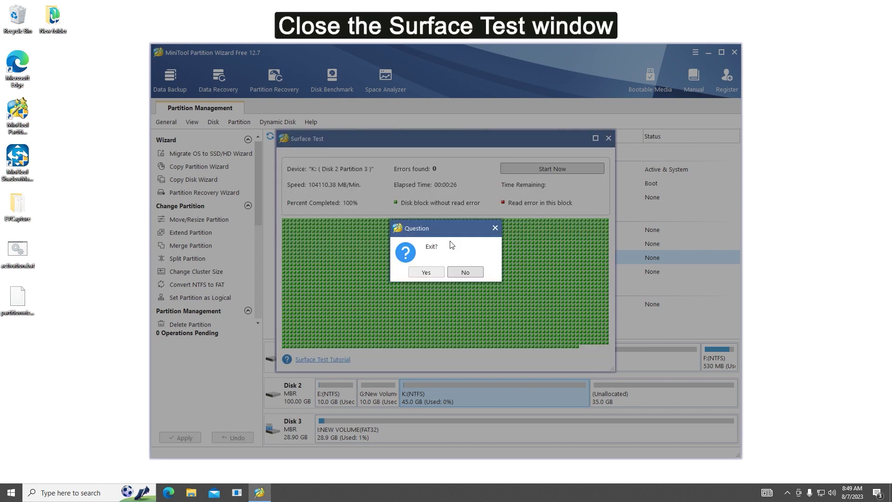
{"action": "left_click", "coordinate": [433, 274]}
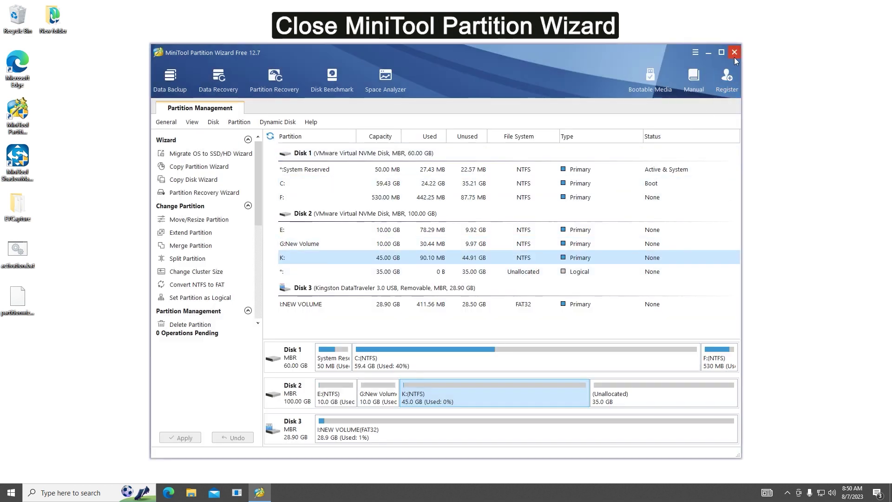
{"action": "left_click", "coordinate": [734, 52]}
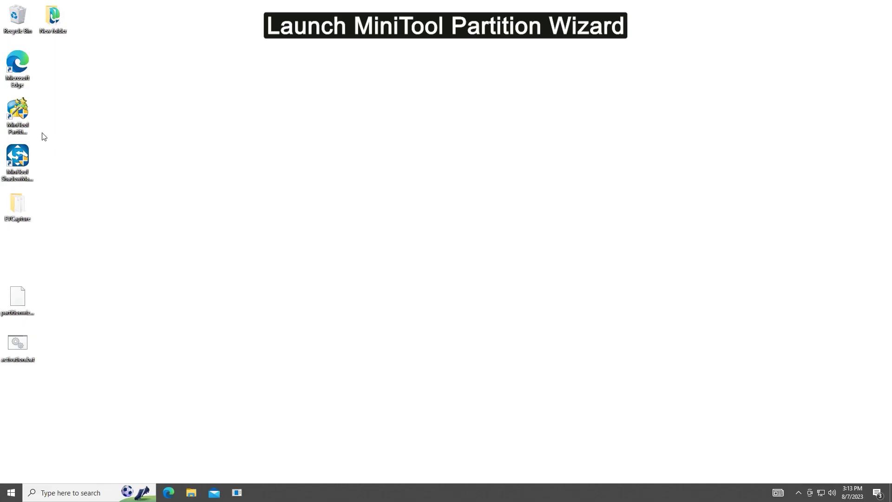
Step: Relaunch MiniTool and resize partition K: down to 25.33 GB with Move/Resize
{"action": "double_click", "coordinate": [17, 113]}
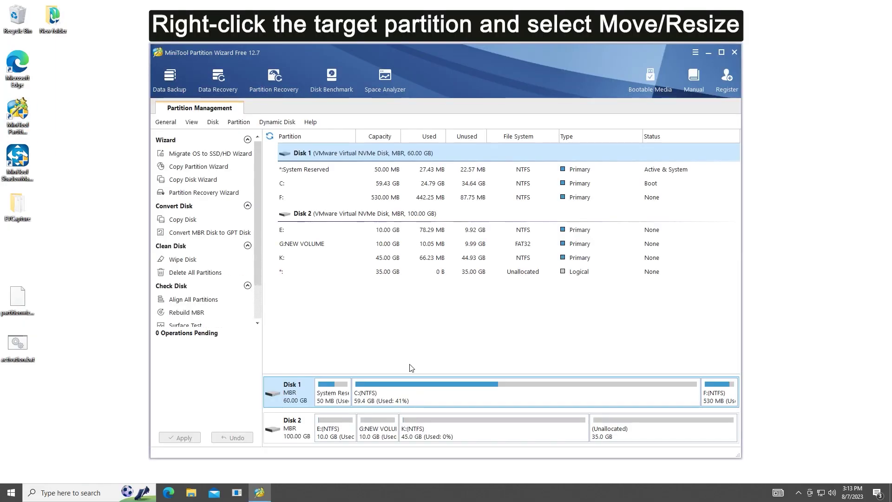
{"action": "left_click", "coordinate": [418, 427]}
{"action": "right_click", "coordinate": [418, 427]}
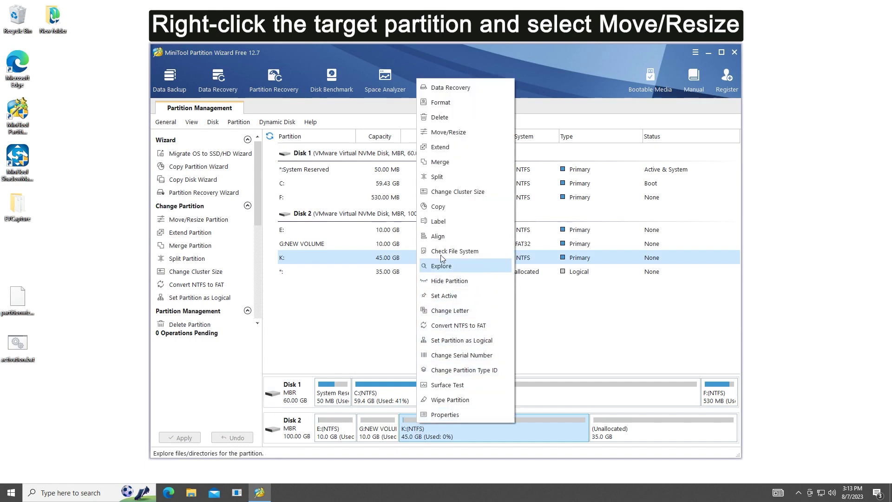
{"action": "left_click", "coordinate": [464, 132]}
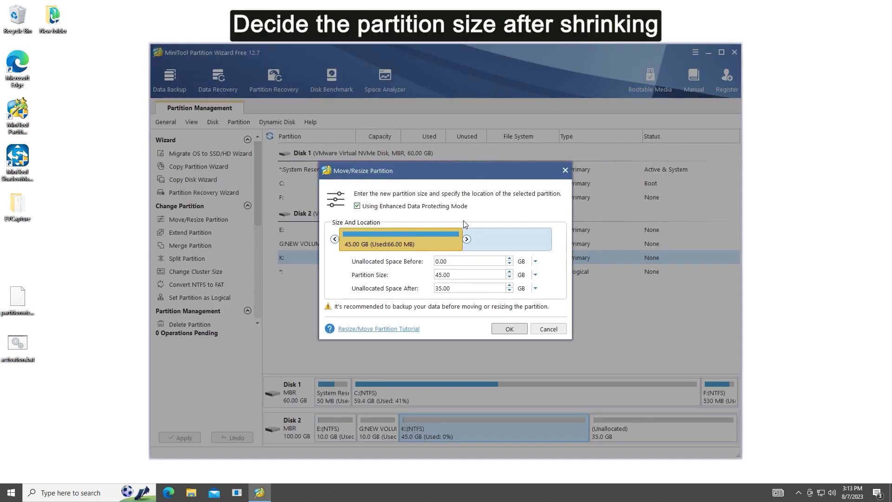
{"action": "left_click_drag", "start_coordinate": [466, 239], "coordinate": [417, 248]}
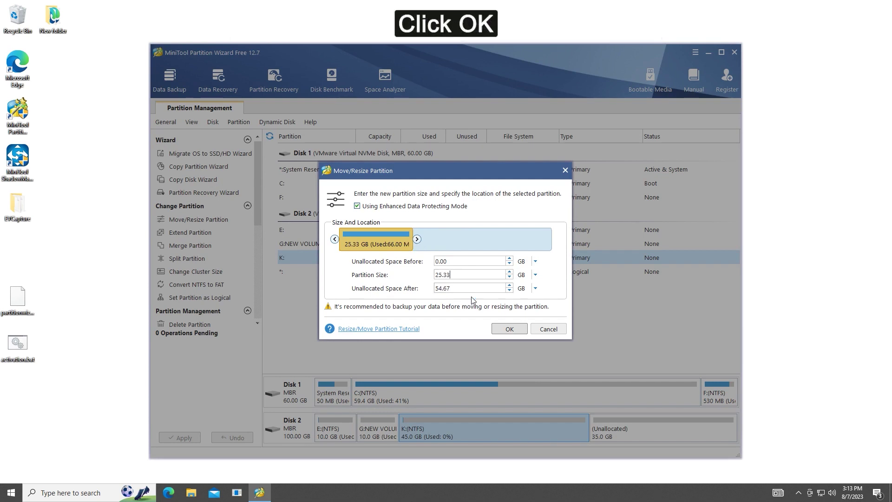
{"action": "left_click", "coordinate": [509, 329]}
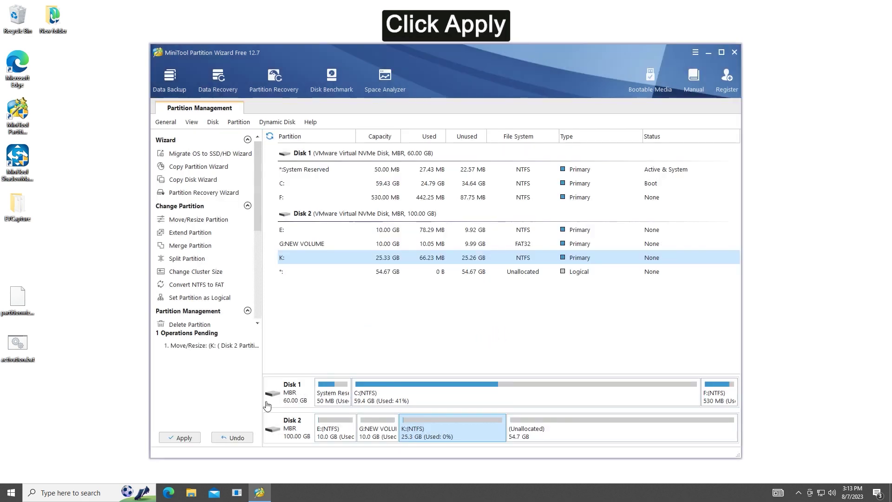
Step: Apply the pending resize, dismiss the success message, and quit the program
{"action": "left_click", "coordinate": [194, 437]}
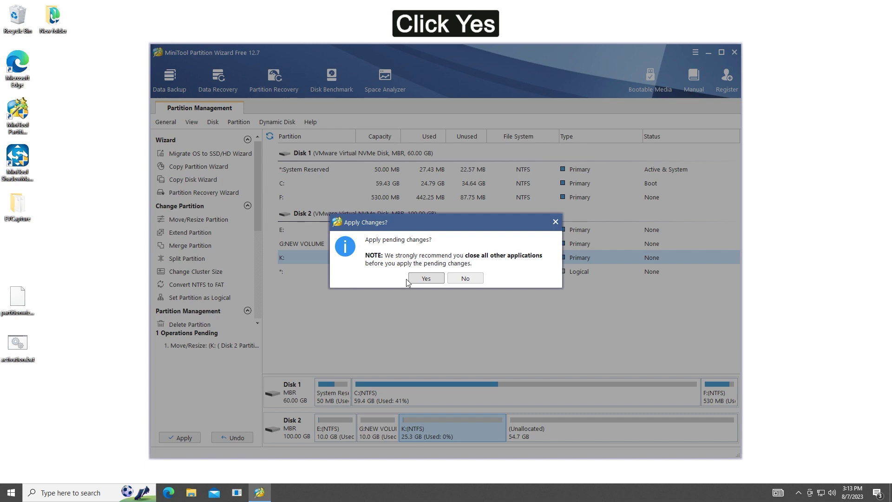
{"action": "left_click", "coordinate": [414, 278]}
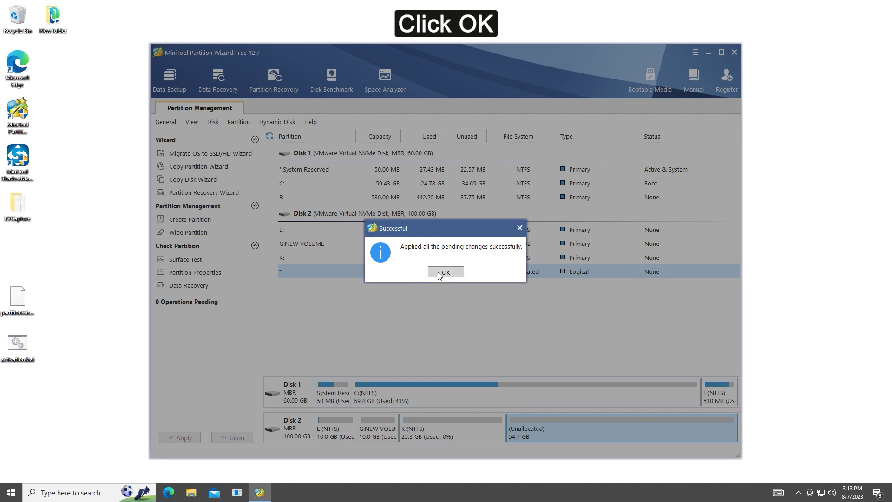
{"action": "left_click", "coordinate": [439, 273]}
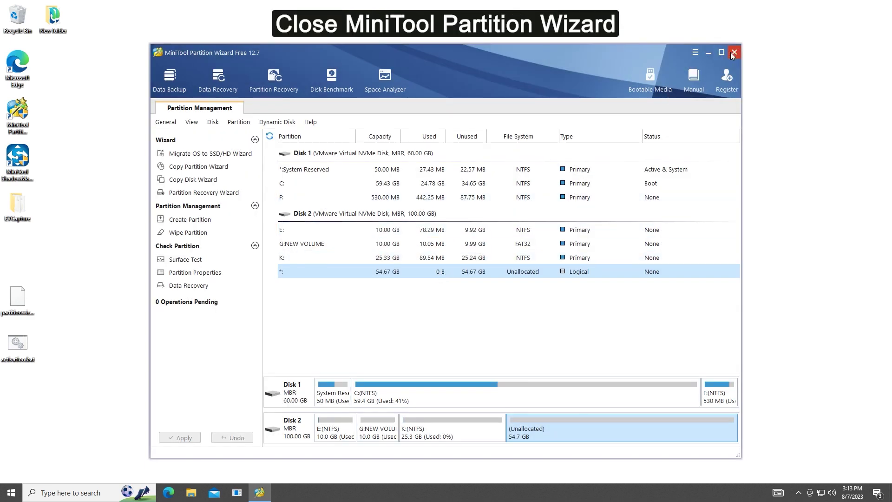
{"action": "left_click", "coordinate": [734, 52]}
{"action": "left_click", "coordinate": [425, 277]}
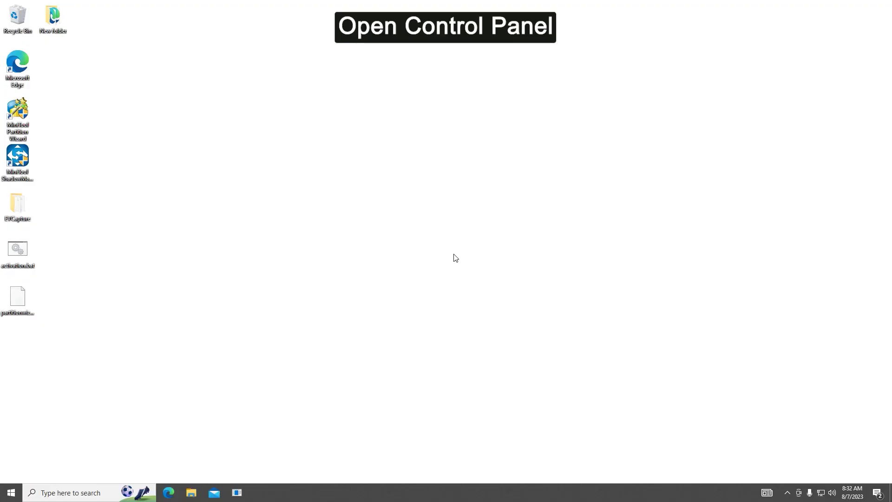
Step: Search Windows for 'control panel' and open the Control Panel best match
{"action": "left_click", "coordinate": [75, 494]}
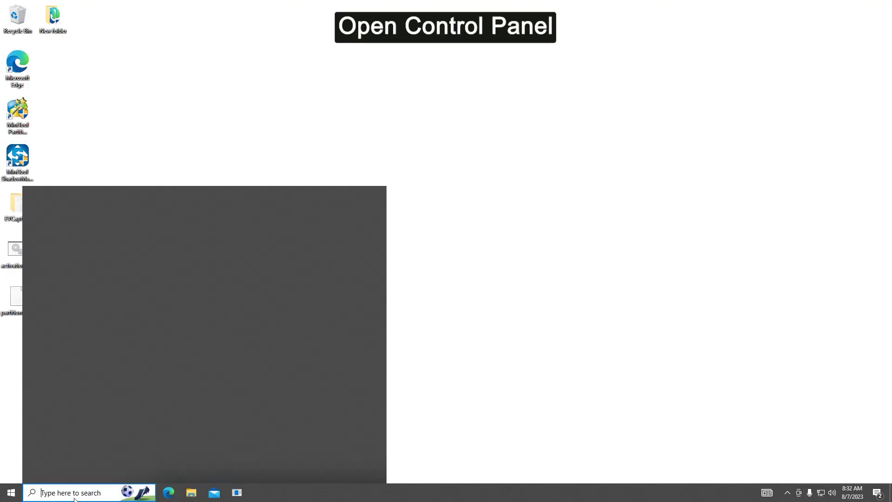
{"action": "type", "text": "con"}
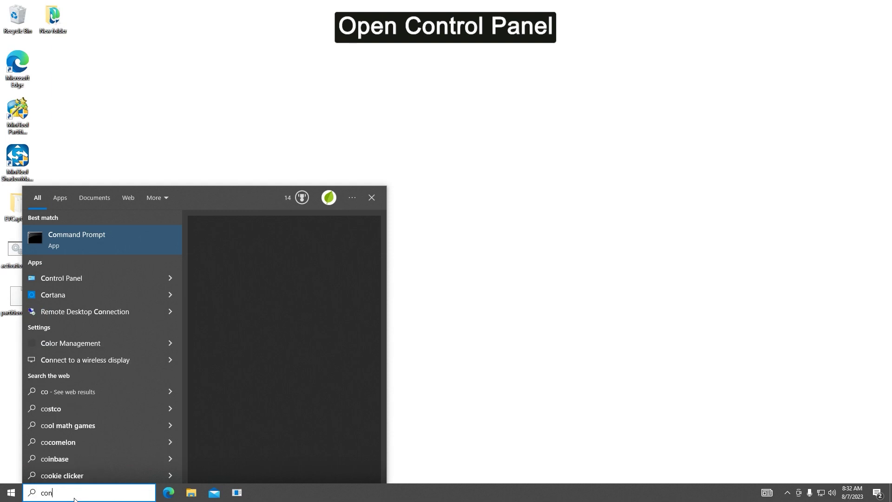
{"action": "type", "text": "trol pa"}
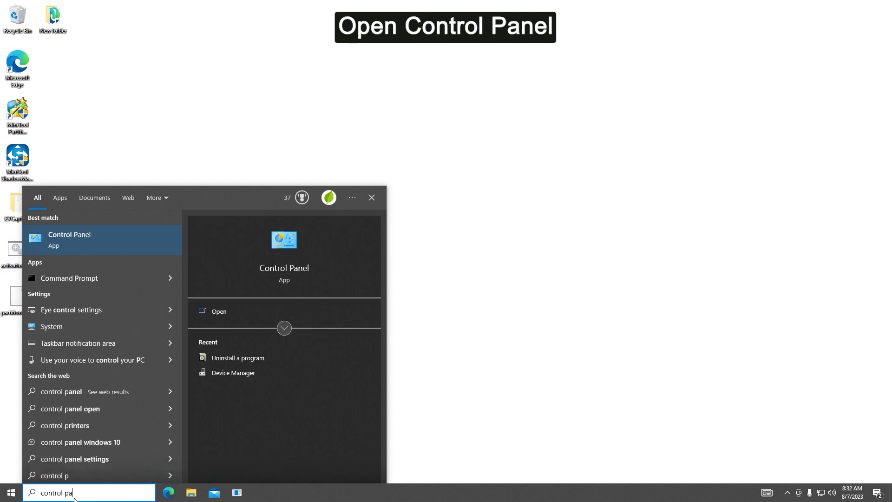
{"action": "type", "text": "nel"}
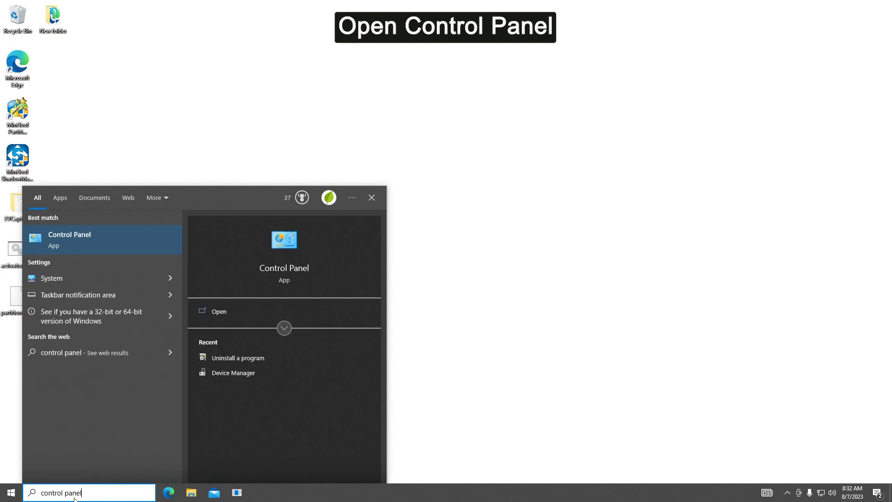
{"action": "left_click", "coordinate": [237, 312]}
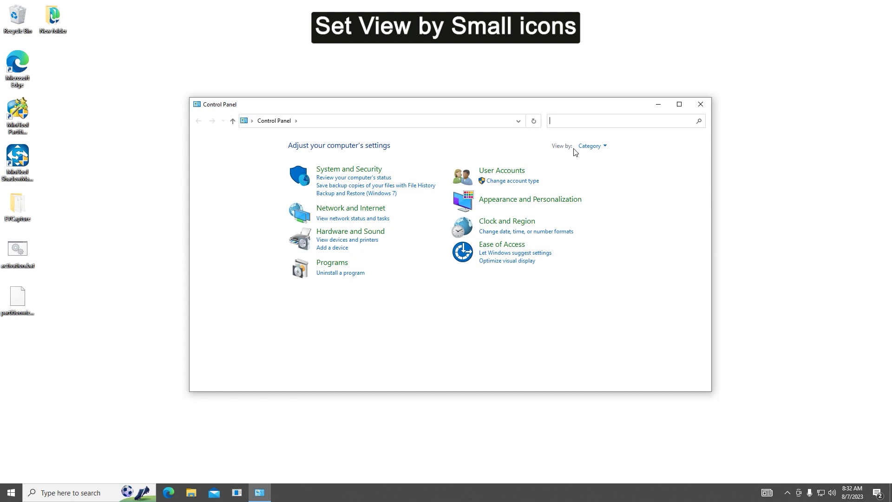
Step: Switch Control Panel to Small icons view and open Windows Defender Firewall
{"action": "left_click", "coordinate": [604, 145]}
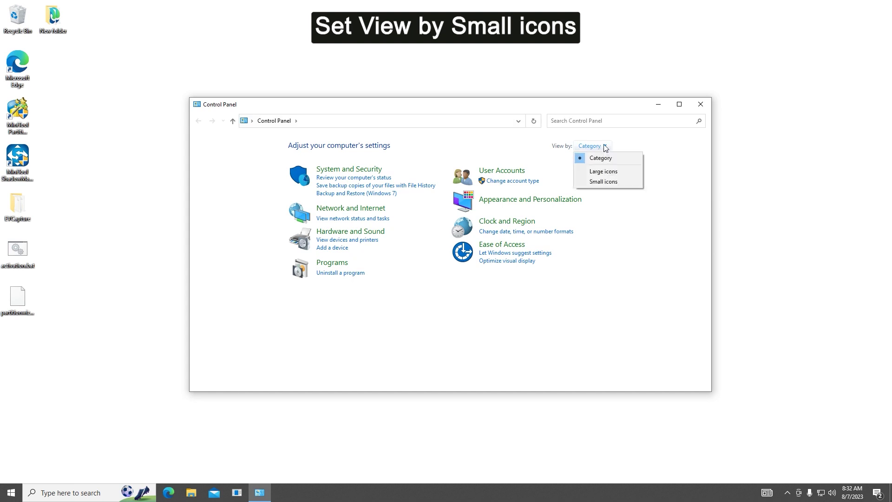
{"action": "left_click", "coordinate": [621, 182]}
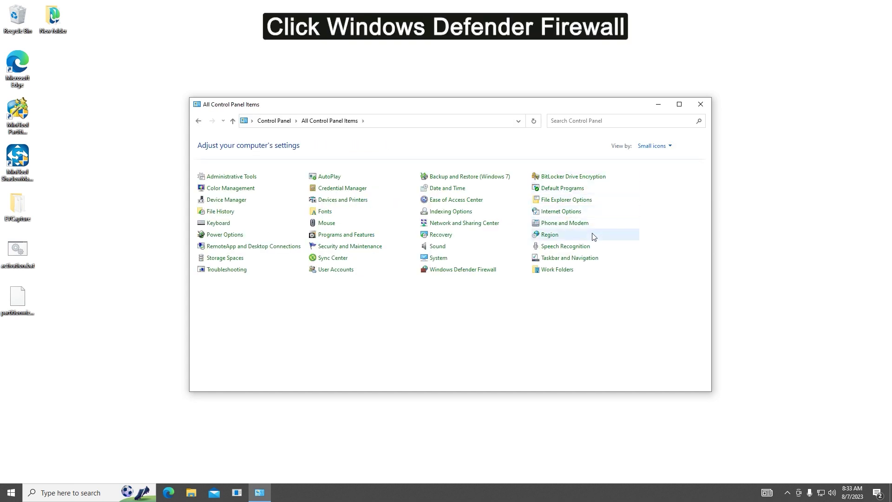
{"action": "left_click", "coordinate": [492, 274]}
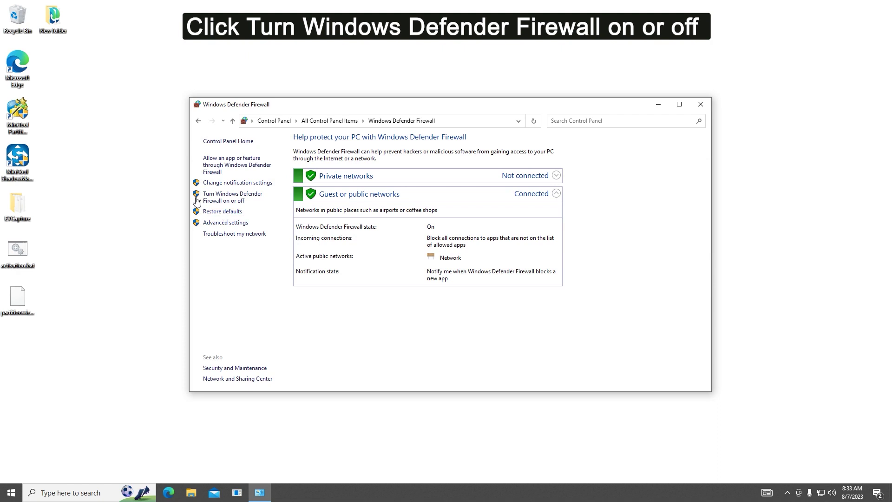
Step: Turn off the firewall for both private and public networks and save with OK
{"action": "left_click", "coordinate": [236, 201]}
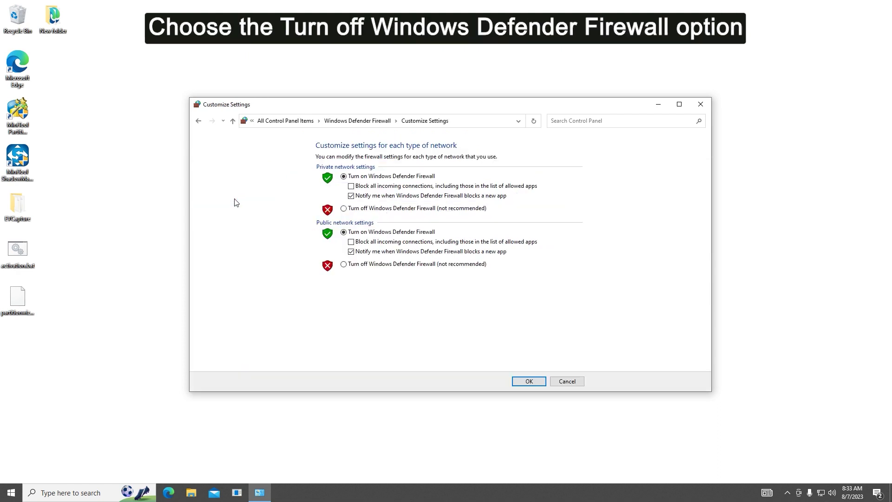
{"action": "left_click", "coordinate": [344, 209]}
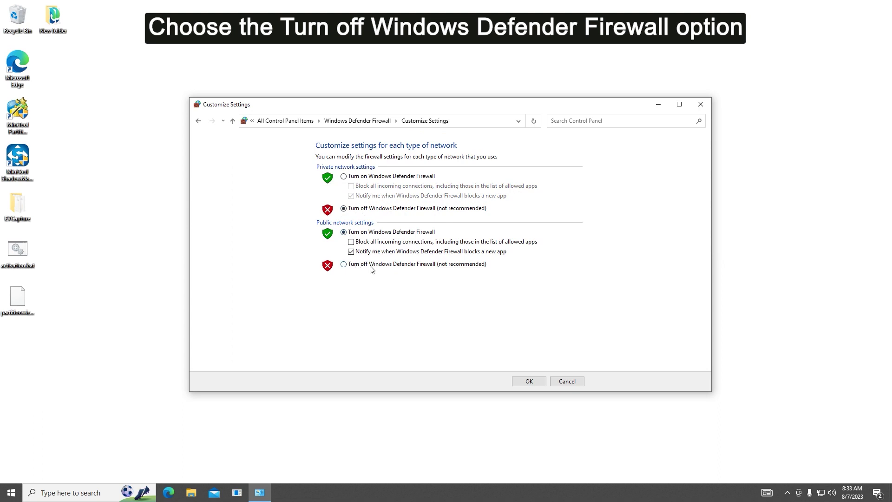
{"action": "left_click", "coordinate": [344, 265]}
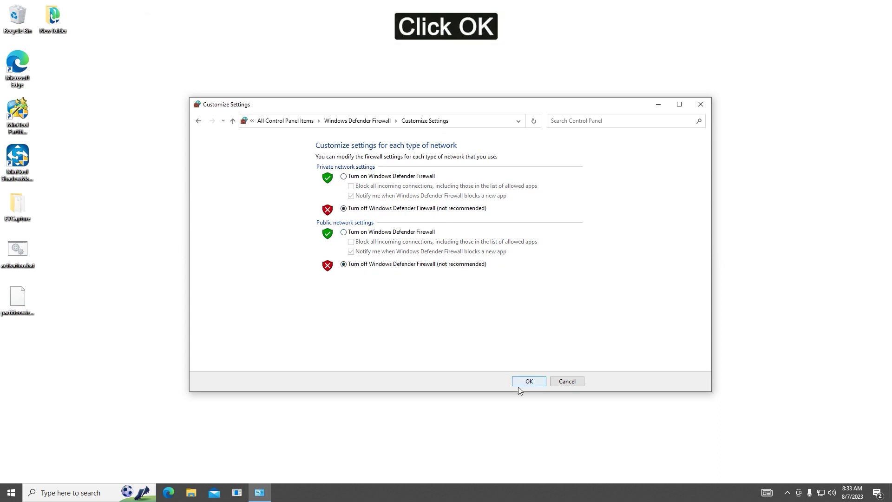
{"action": "left_click", "coordinate": [534, 383]}
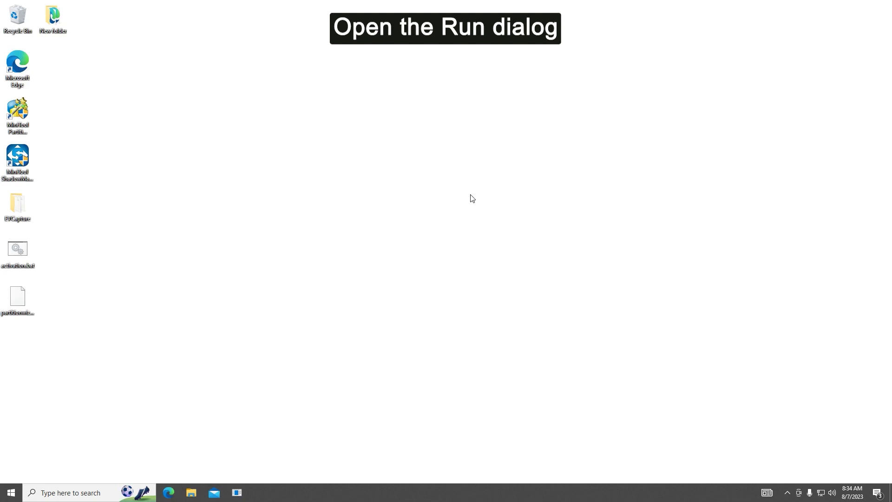
Step: Run 'msconfig' from the Win+R Run dialog
{"action": "key", "text": "super+r"}
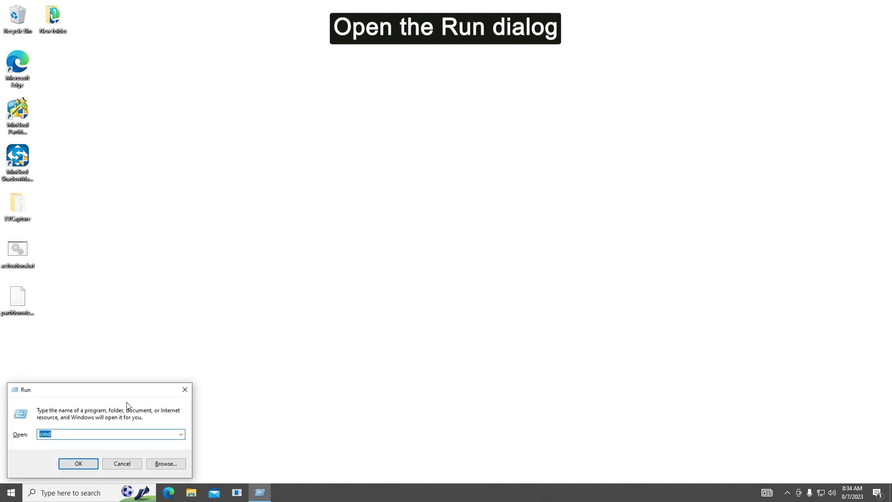
{"action": "type", "text": "m"}
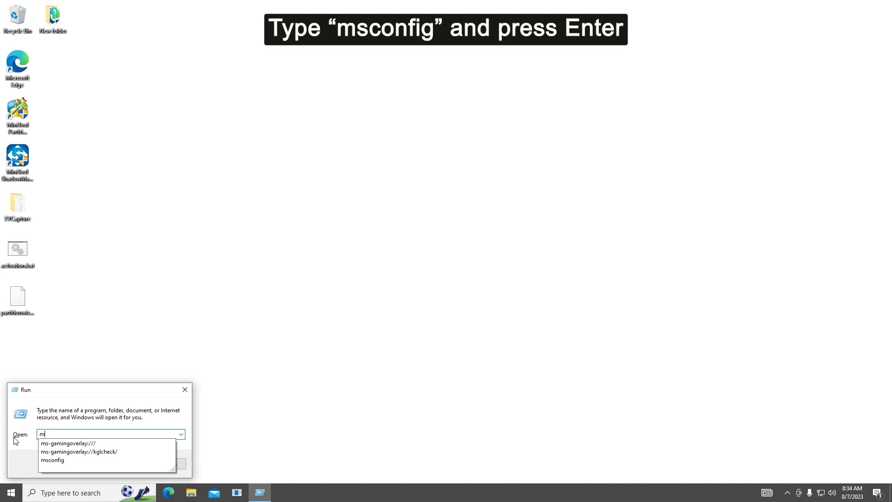
{"action": "type", "text": "sconf"}
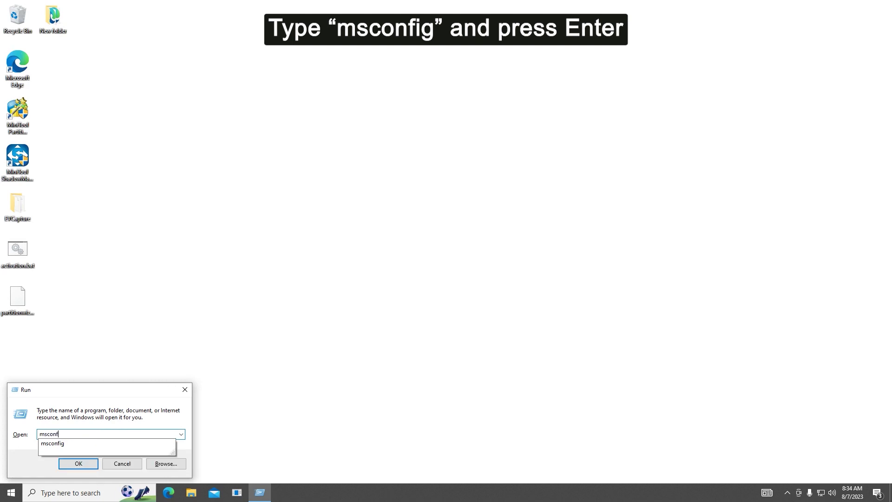
{"action": "type", "text": "ig"}
{"action": "key", "text": "Return"}
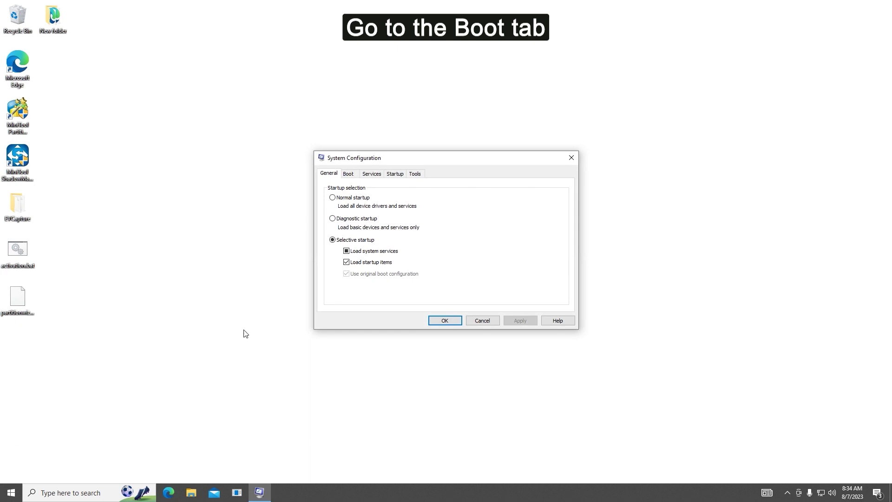
Step: On the Boot tab, enable Safe boot with the Minimal option, then Apply and OK
{"action": "left_click", "coordinate": [349, 174]}
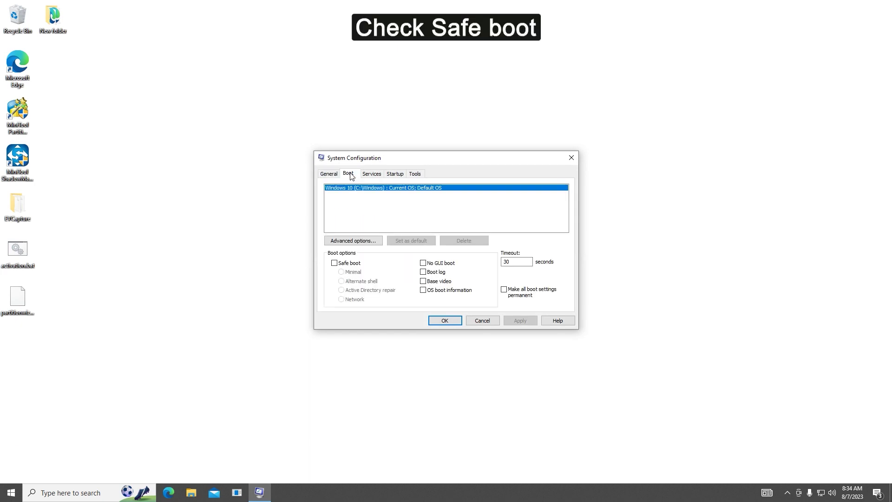
{"action": "left_click", "coordinate": [335, 263]}
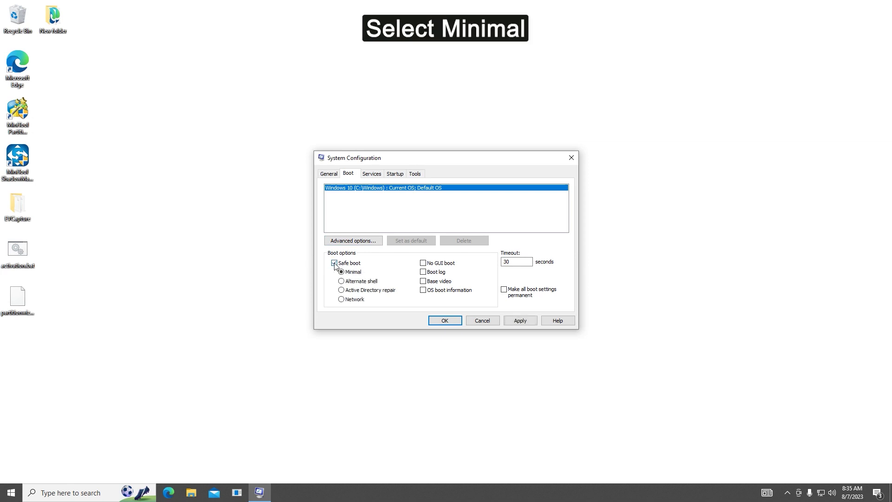
{"action": "left_click", "coordinate": [341, 275]}
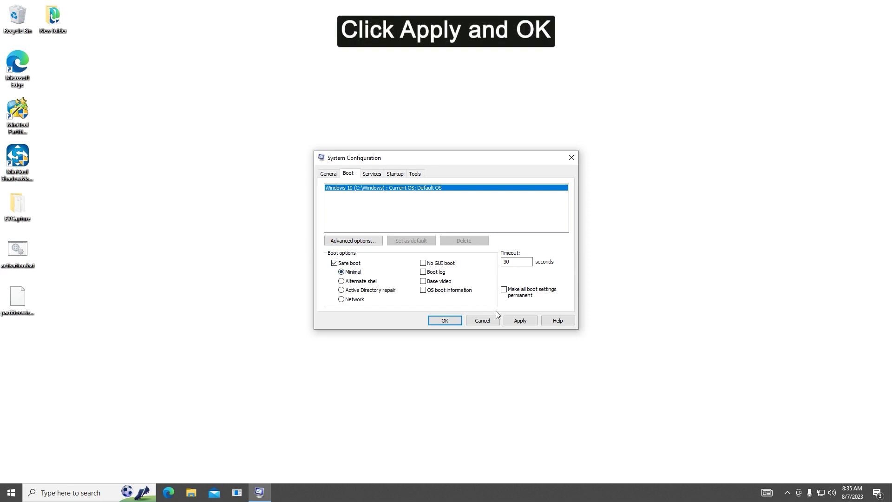
{"action": "left_click", "coordinate": [515, 321]}
{"action": "left_click", "coordinate": [455, 322]}
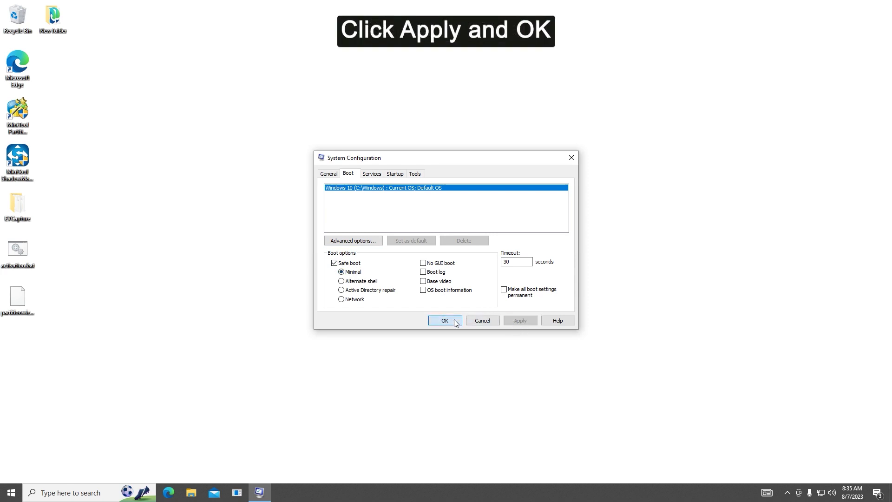